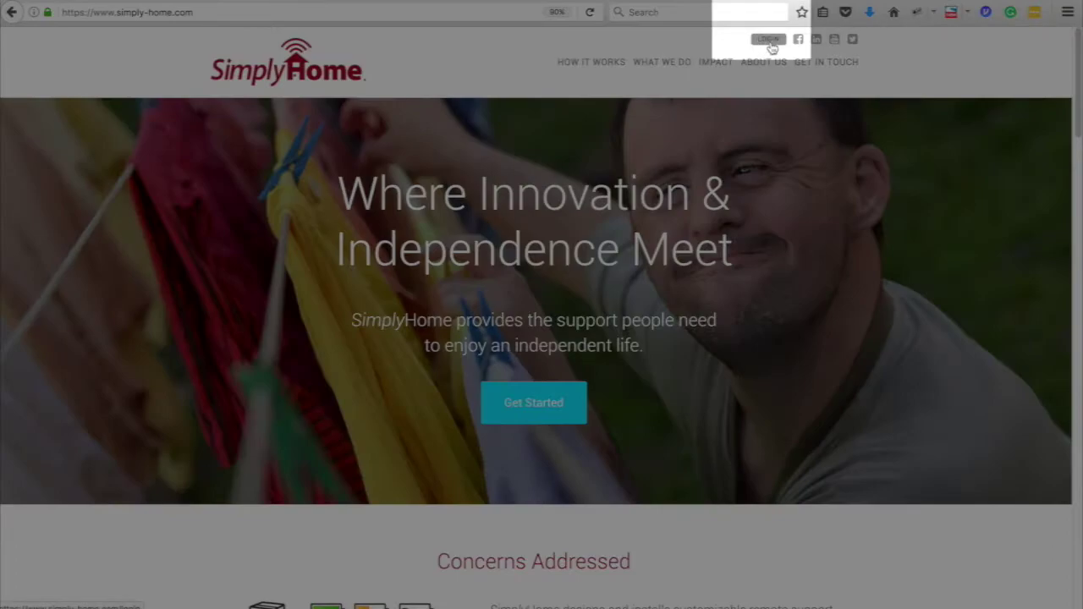
Open the SimplyHome login page and sign in with the account e-mail and password.
left_click(768, 39)
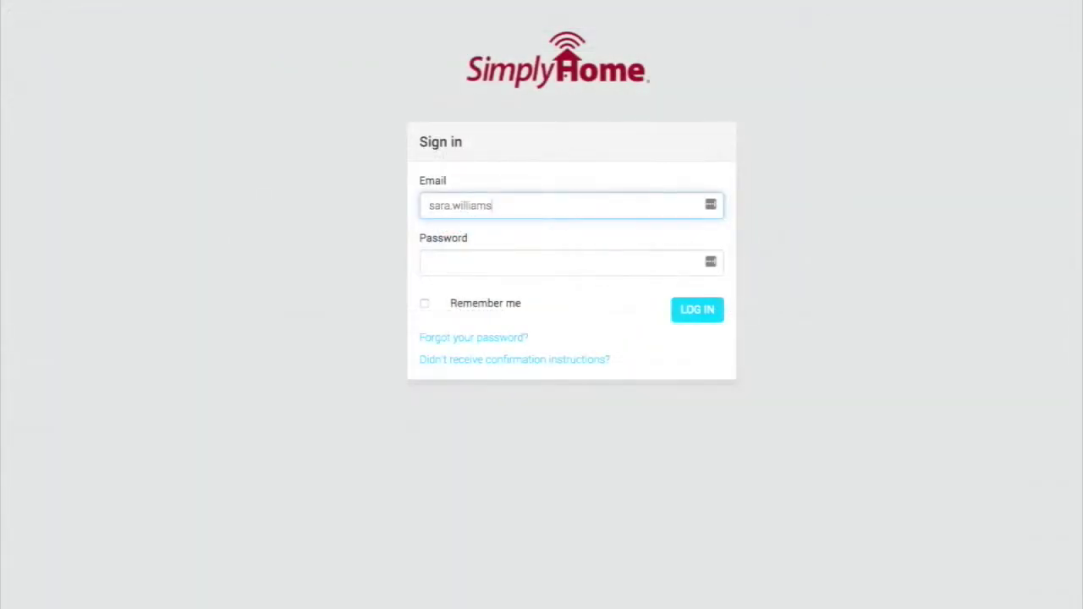
type("@sim")
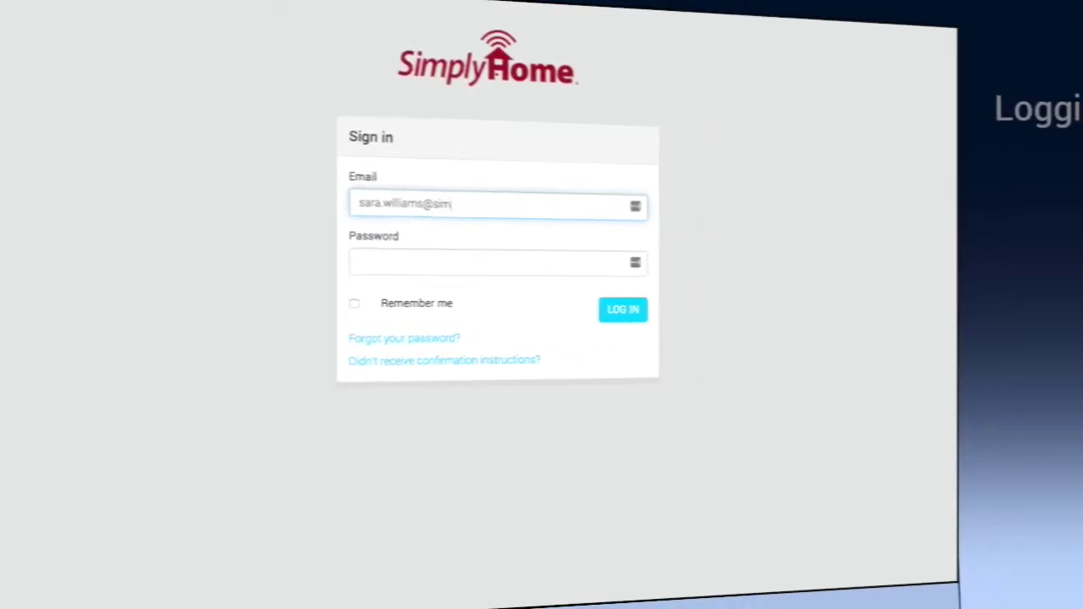
type("ply-home")
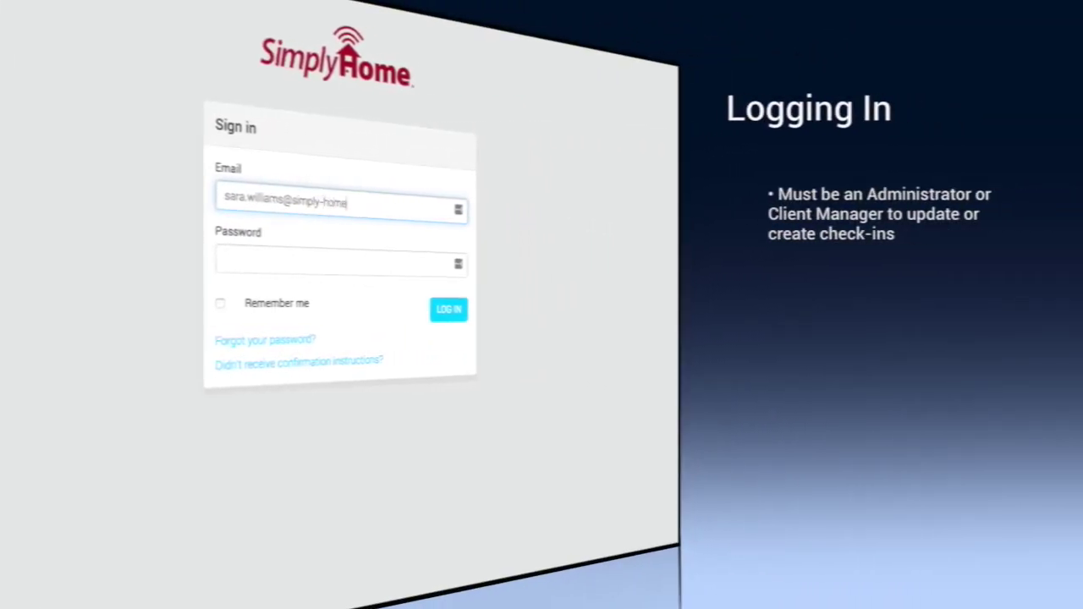
type(".com")
key("Tab")
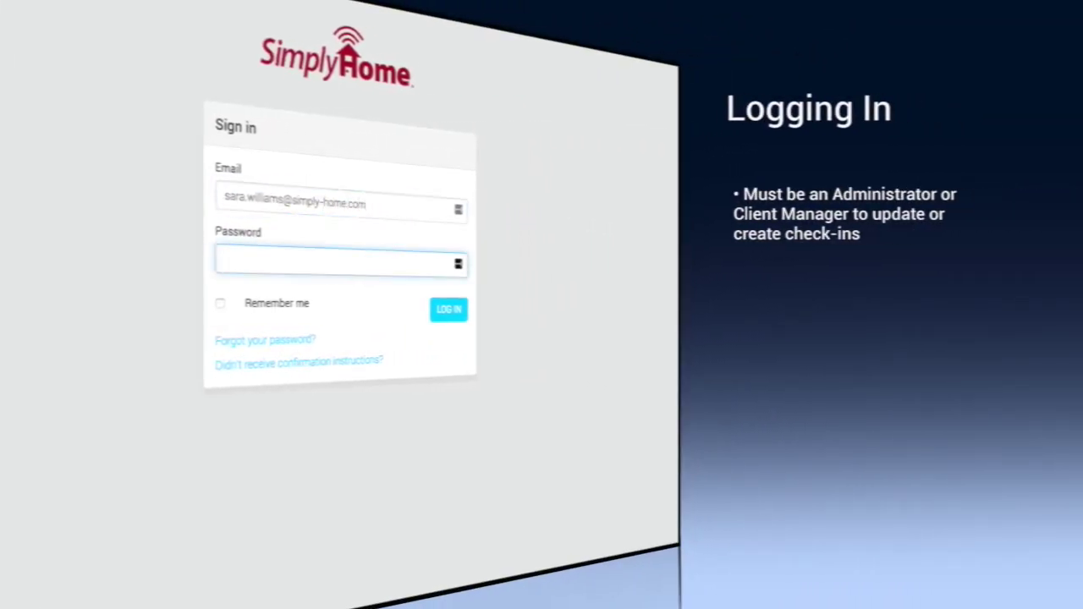
type("••••••")
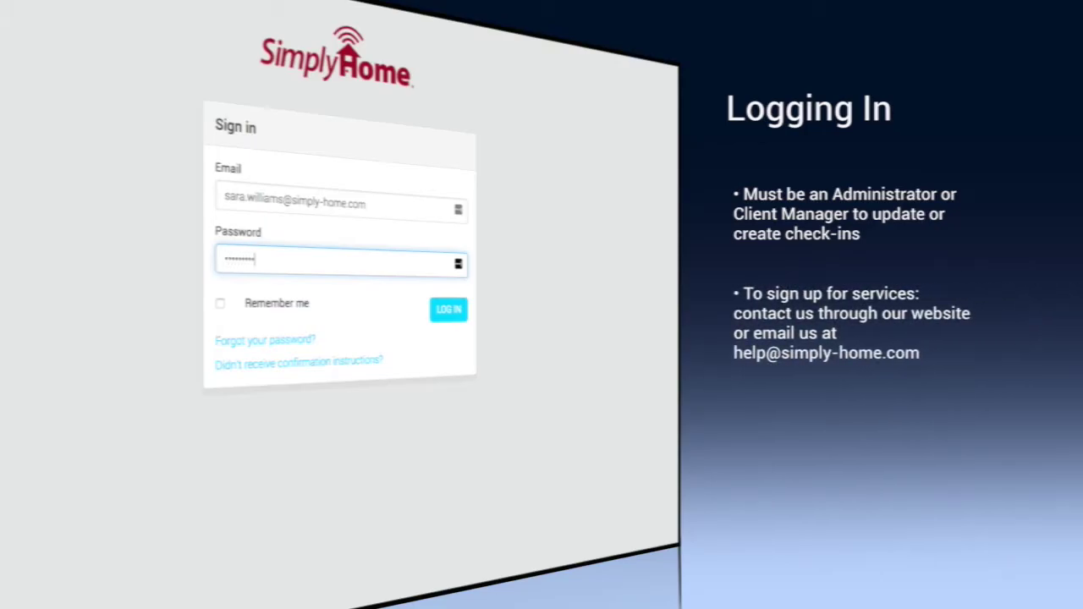
type("•••••")
left_click(451, 313)
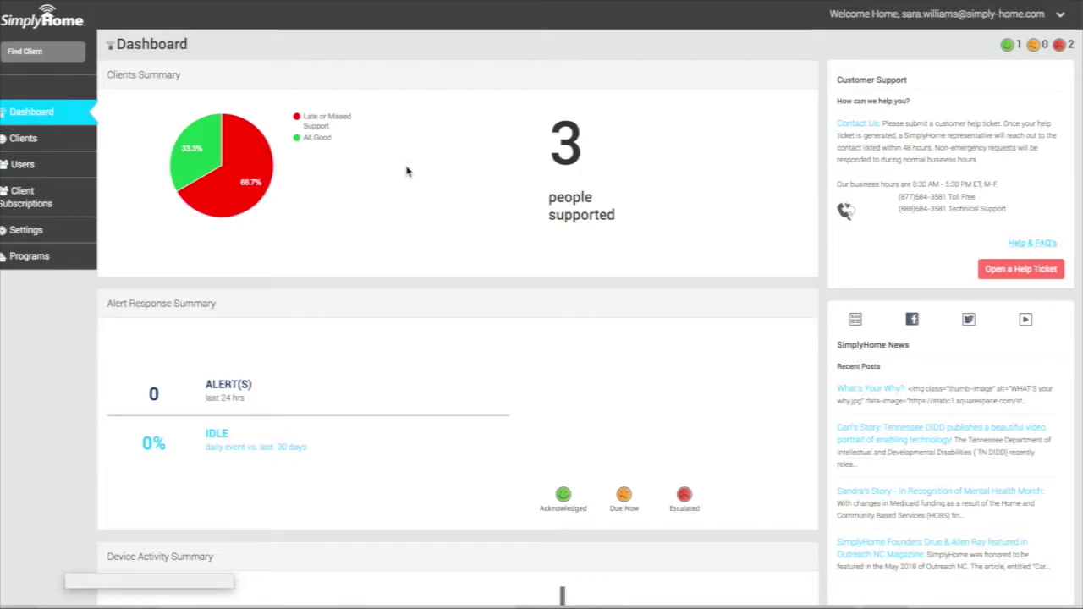
scroll(406, 171, "down", 3)
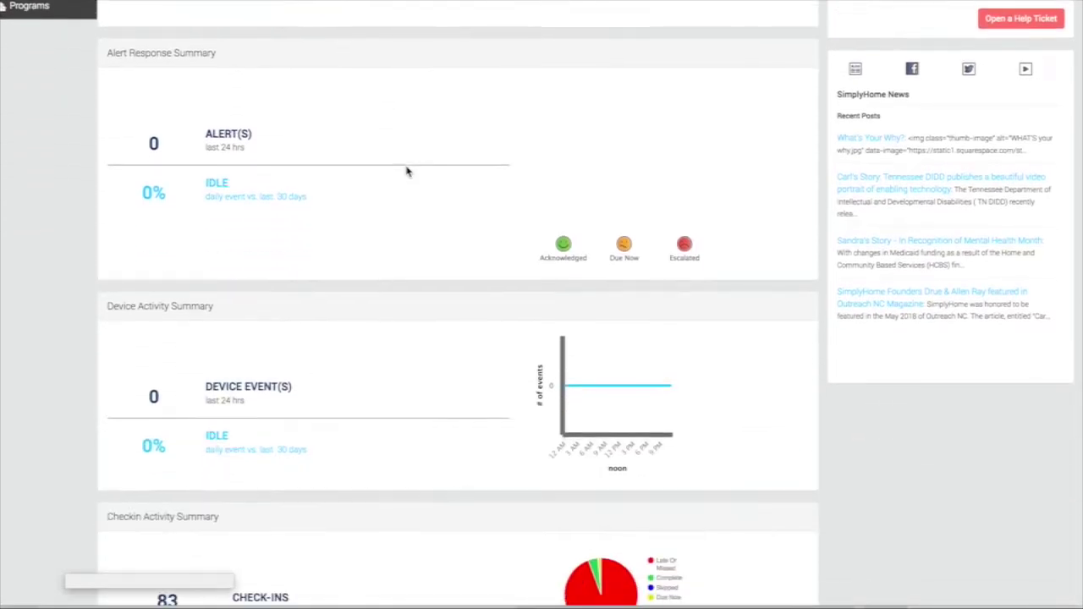
scroll(406, 172, "down", 1)
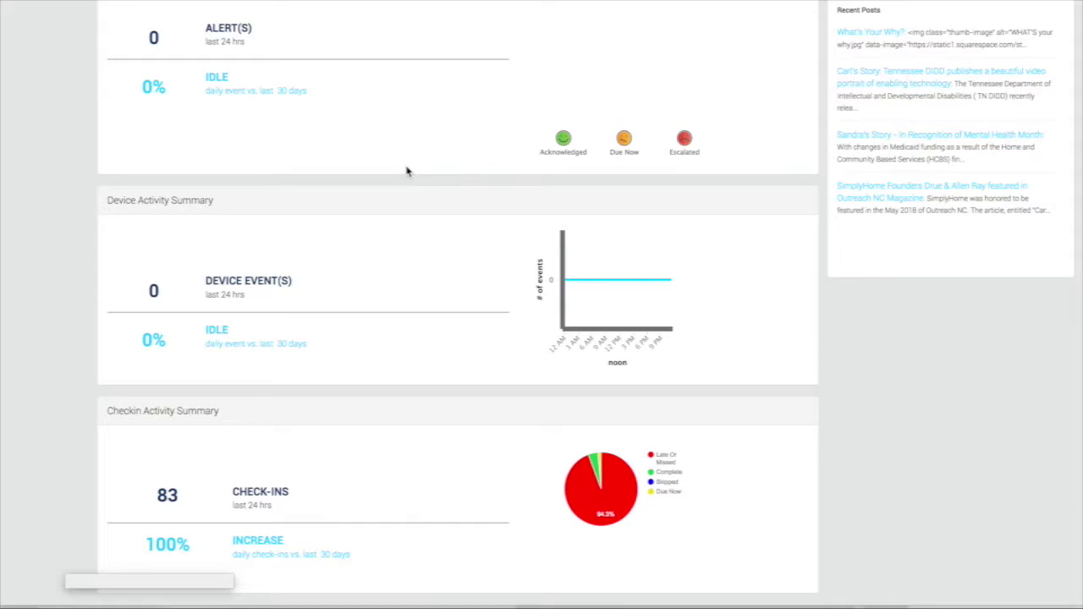
scroll(410, 199, "up", 1)
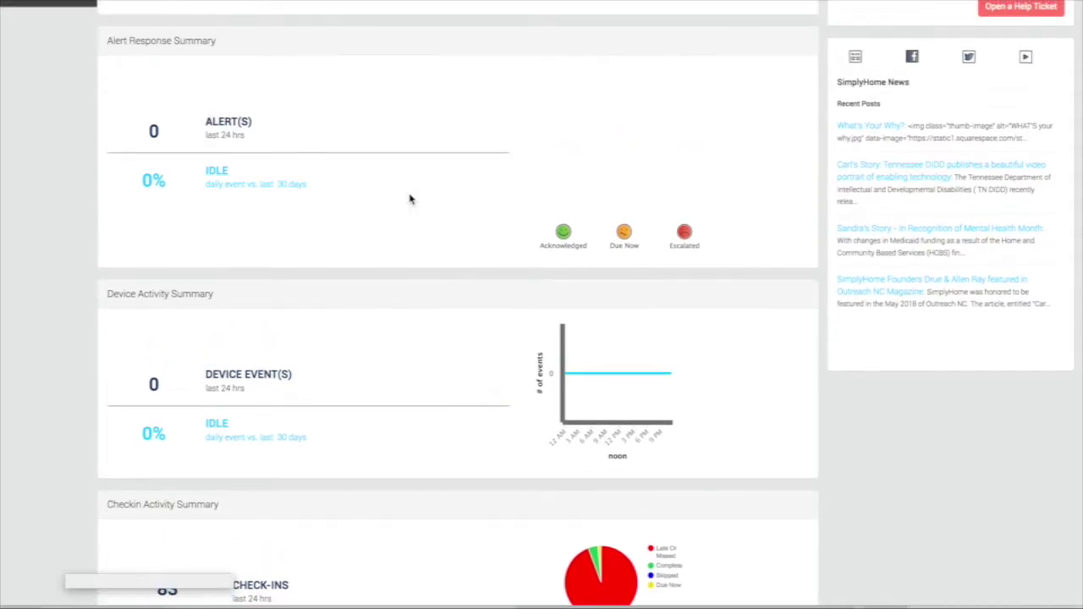
scroll(410, 199, "up", 3)
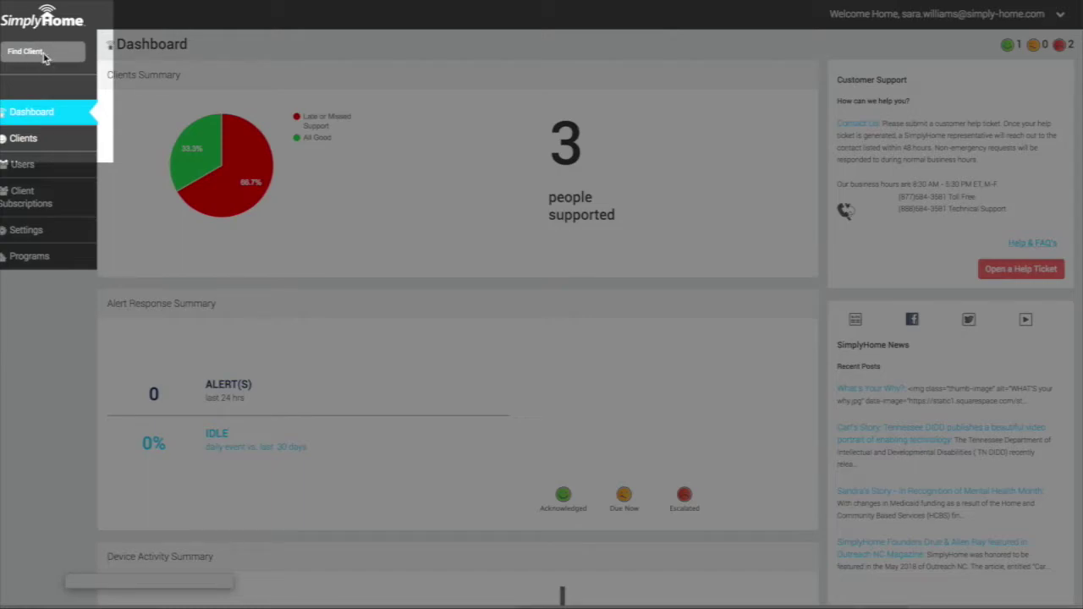
Find the second client in the client list, open that client's record and show the check-ins.
type("Mark")
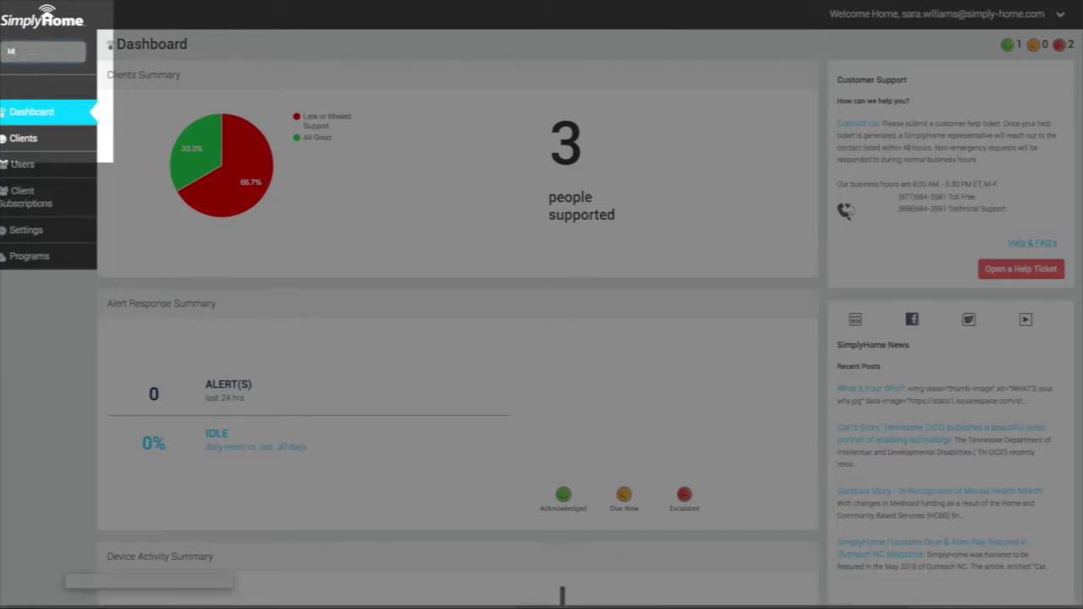
left_click(36, 142)
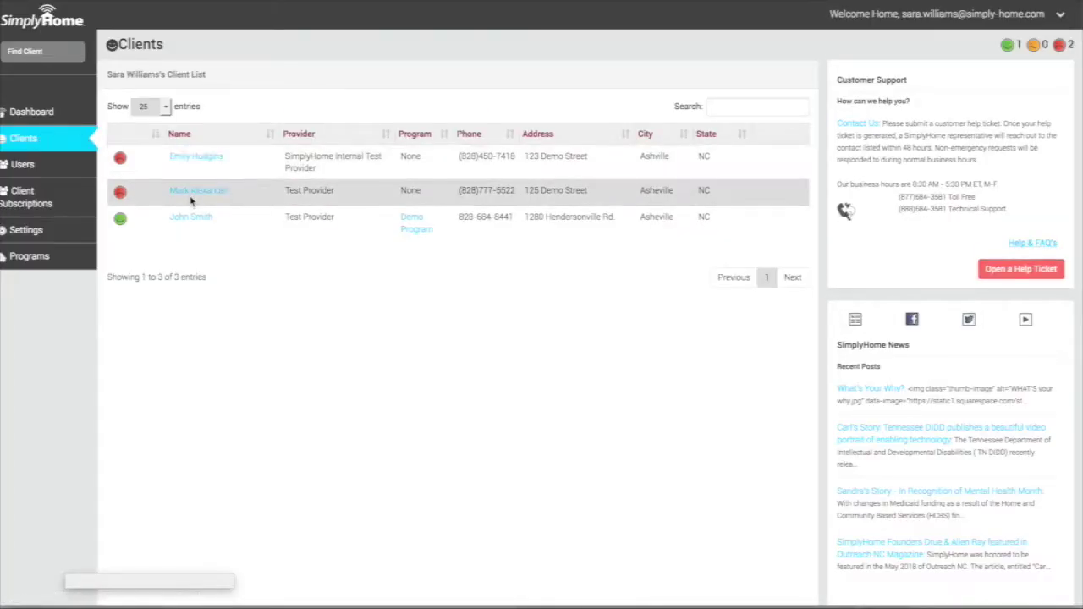
left_click(189, 190)
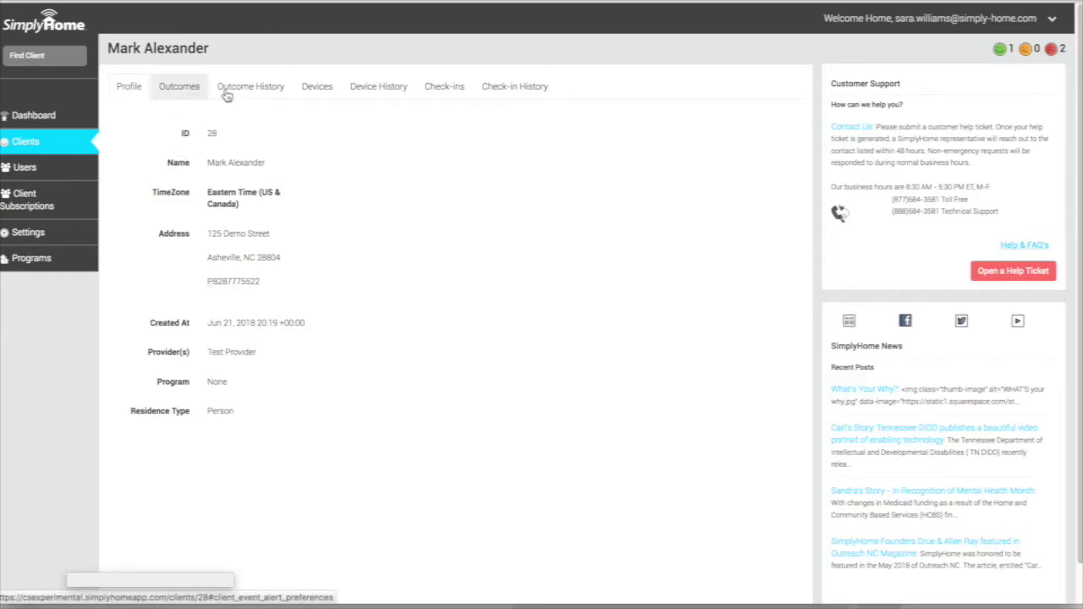
left_click(446, 88)
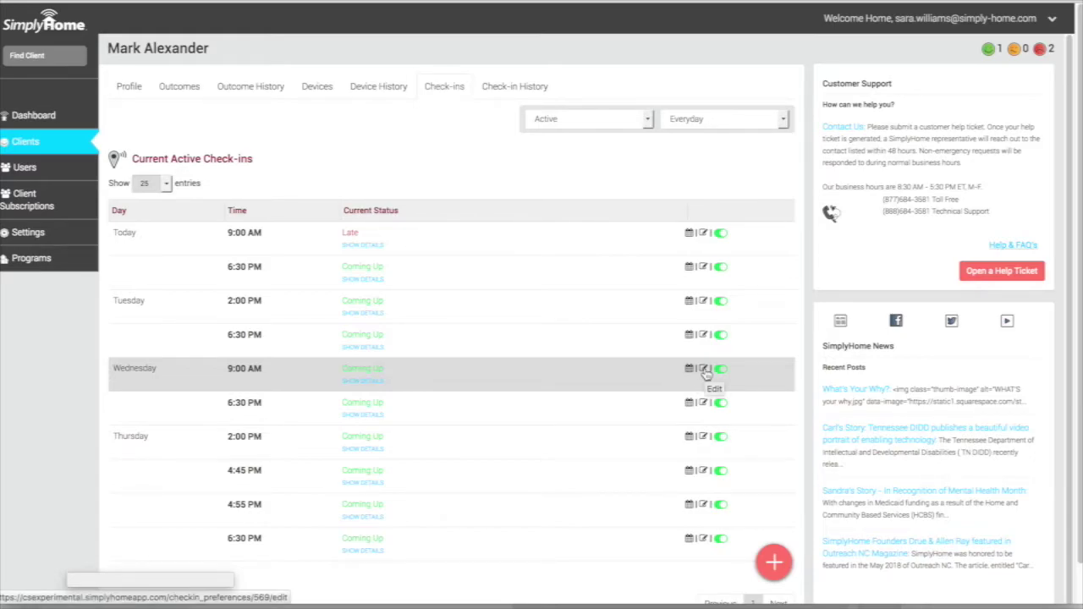
Try to deactivate the client's Wednesday 9:00 AM check-in.
left_click(720, 373)
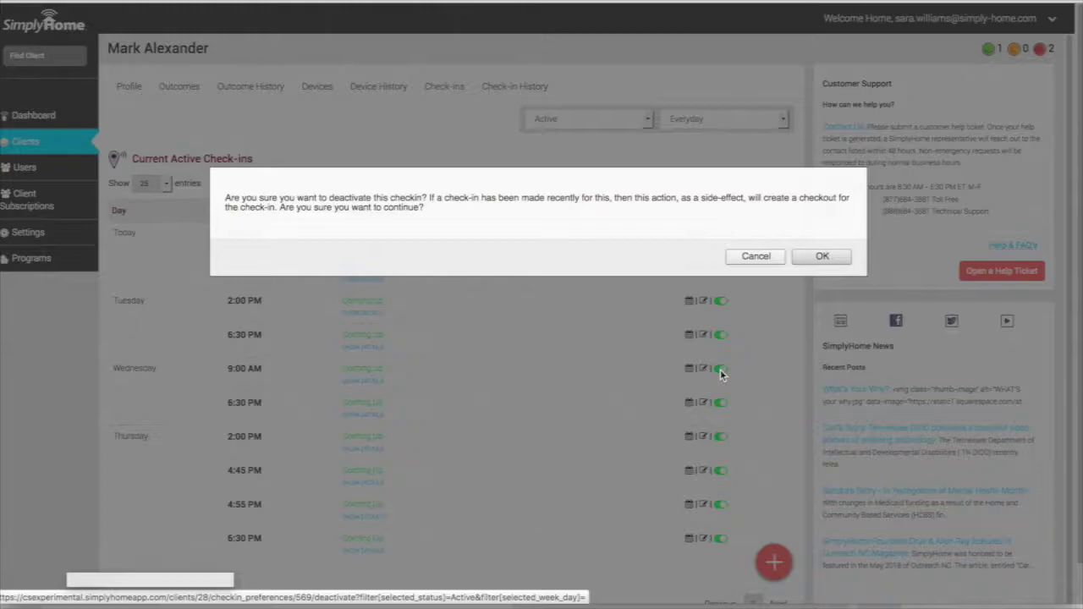
left_click(737, 257)
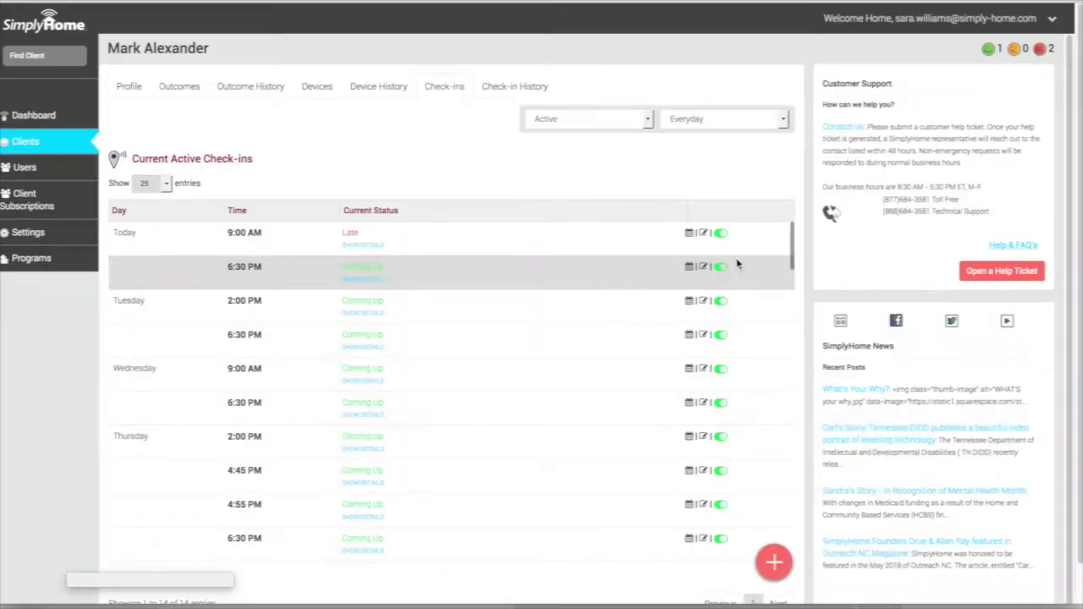
Start a new check-in scheduled for 10:00 PM on every day of the week with a 5-minute pre/post window.
left_click(772, 564)
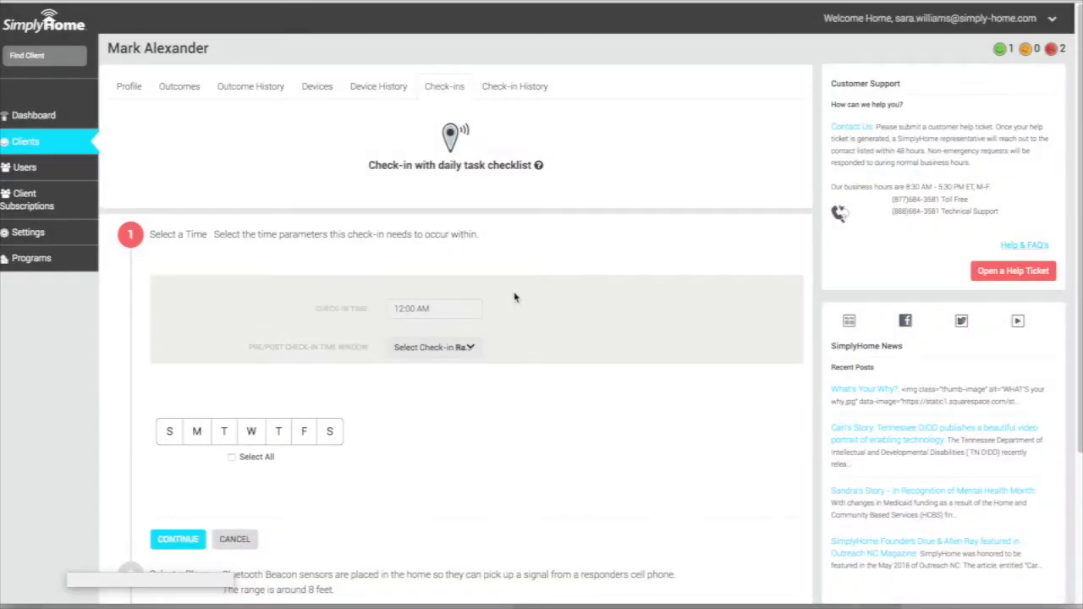
left_click(465, 306)
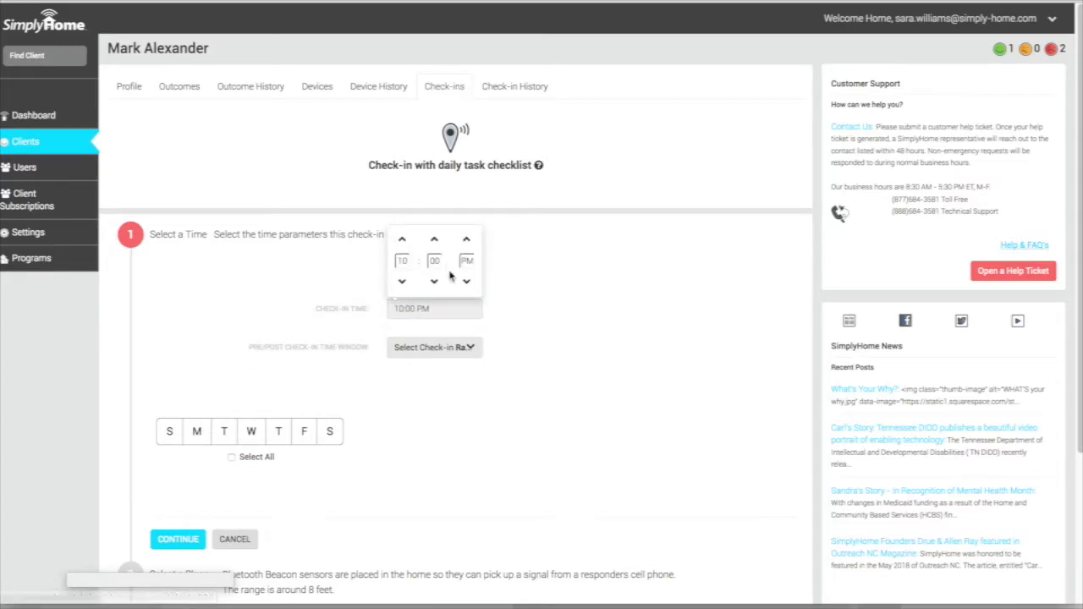
left_click(532, 342)
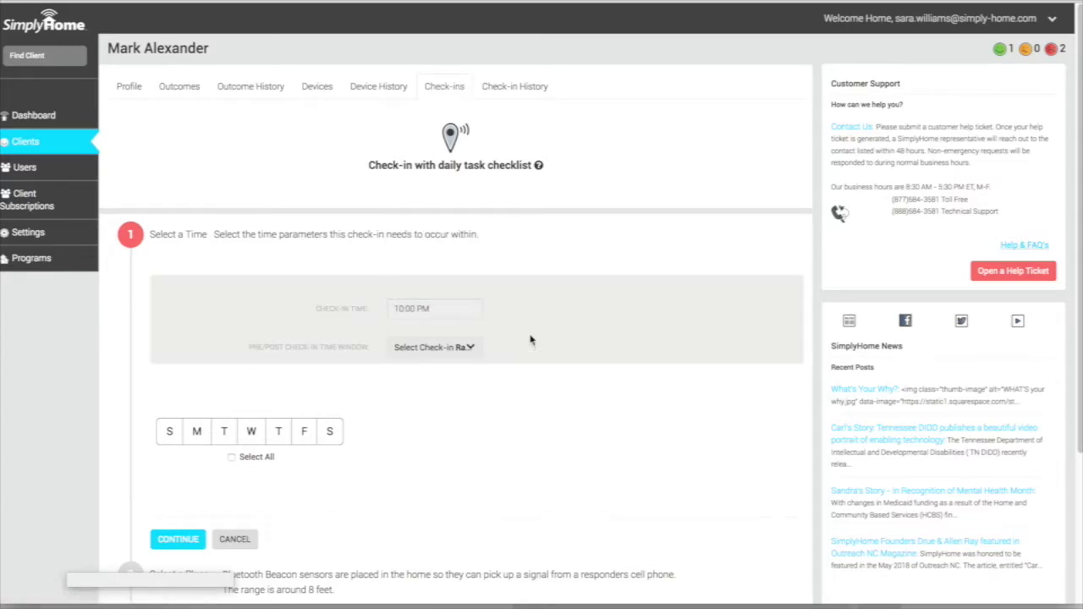
left_click(468, 349)
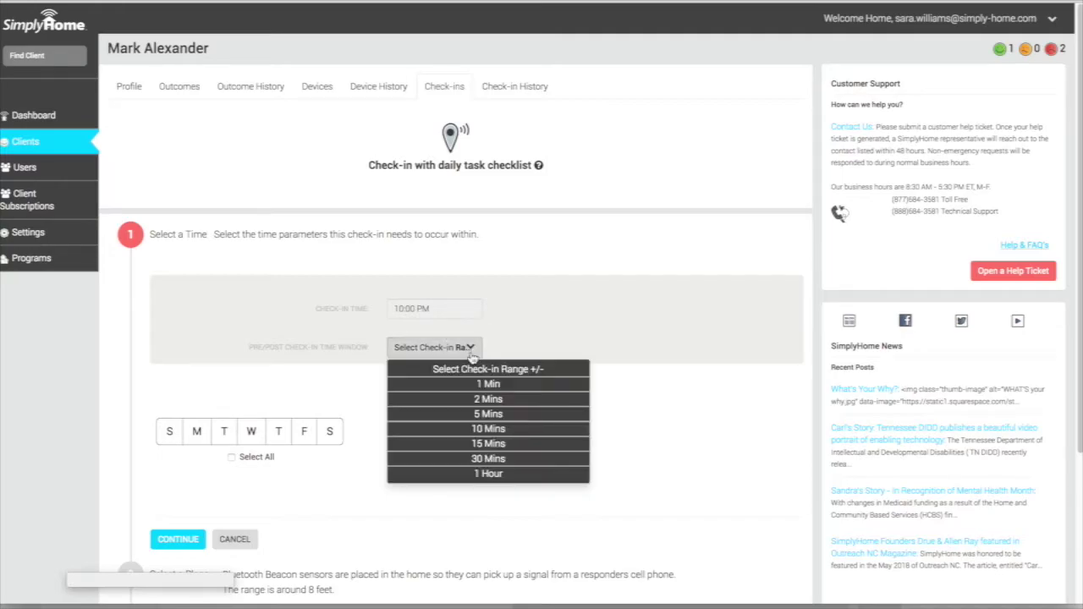
left_click(477, 416)
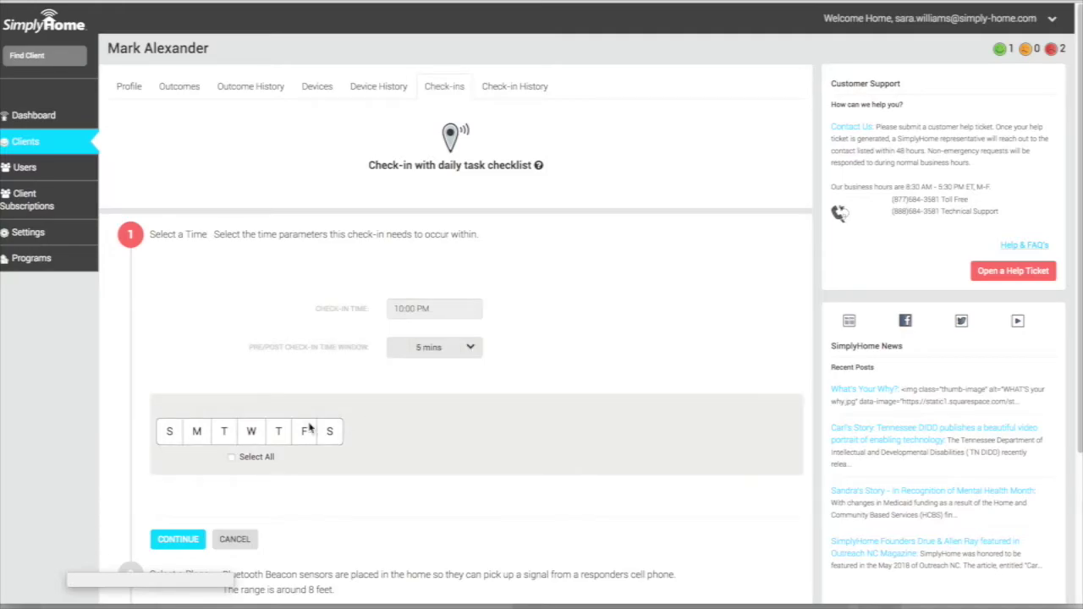
left_click(231, 457)
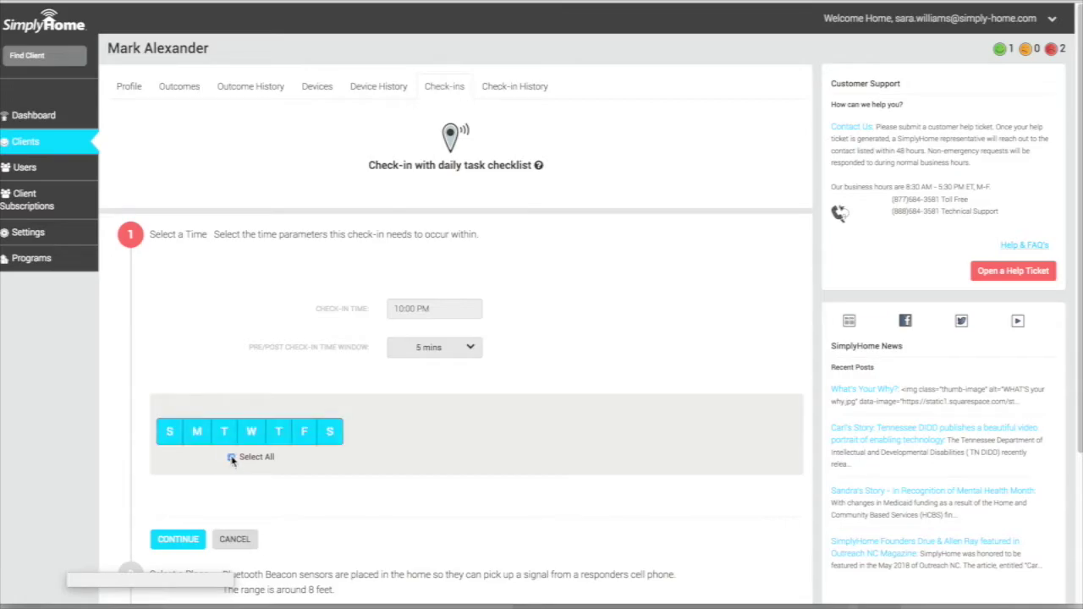
left_click(194, 541)
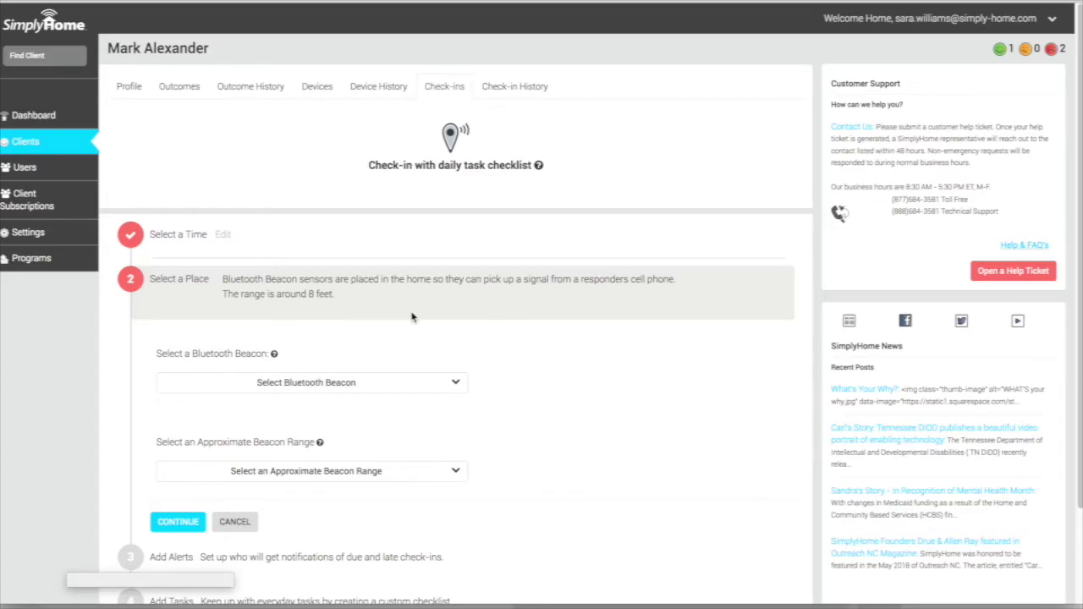
Set the check-in place to the client's bedroom Bluetooth beacon with the range Within the same room.
left_click(458, 384)
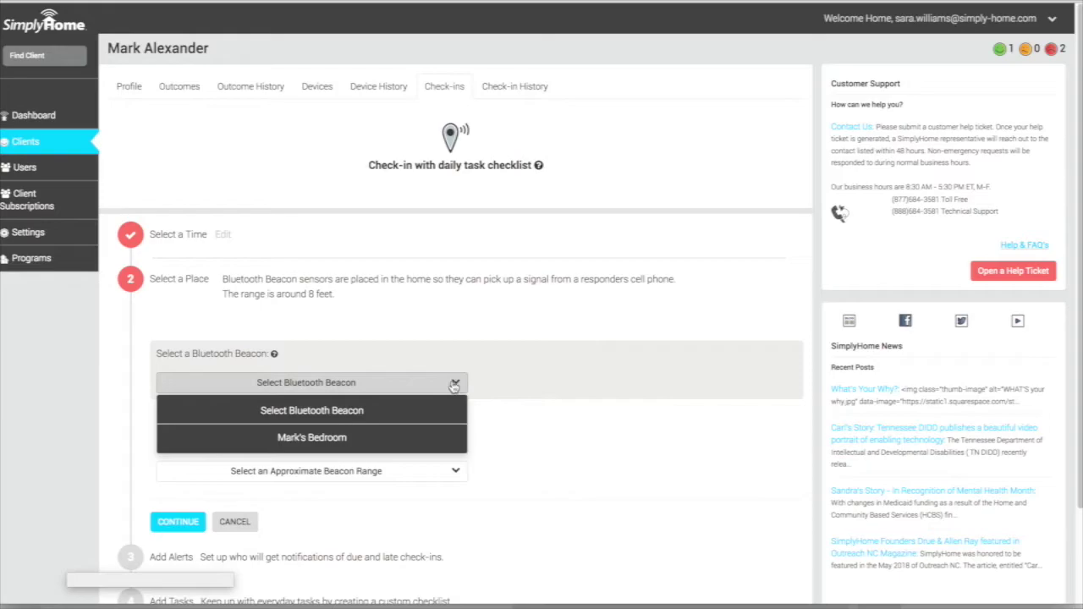
left_click(330, 439)
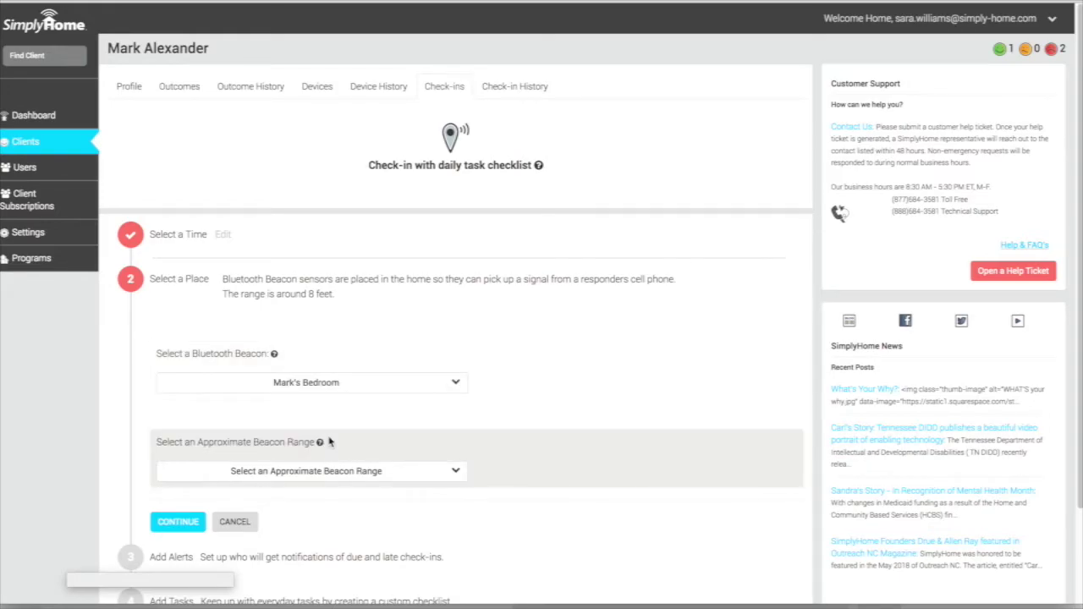
left_click(455, 472)
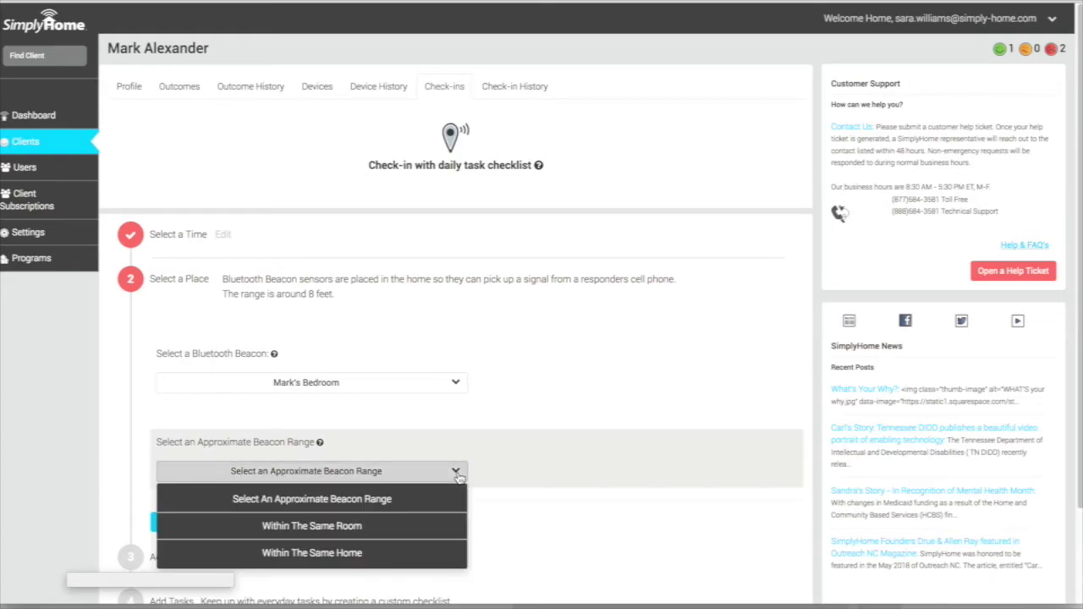
scroll(458, 478, "down", 2)
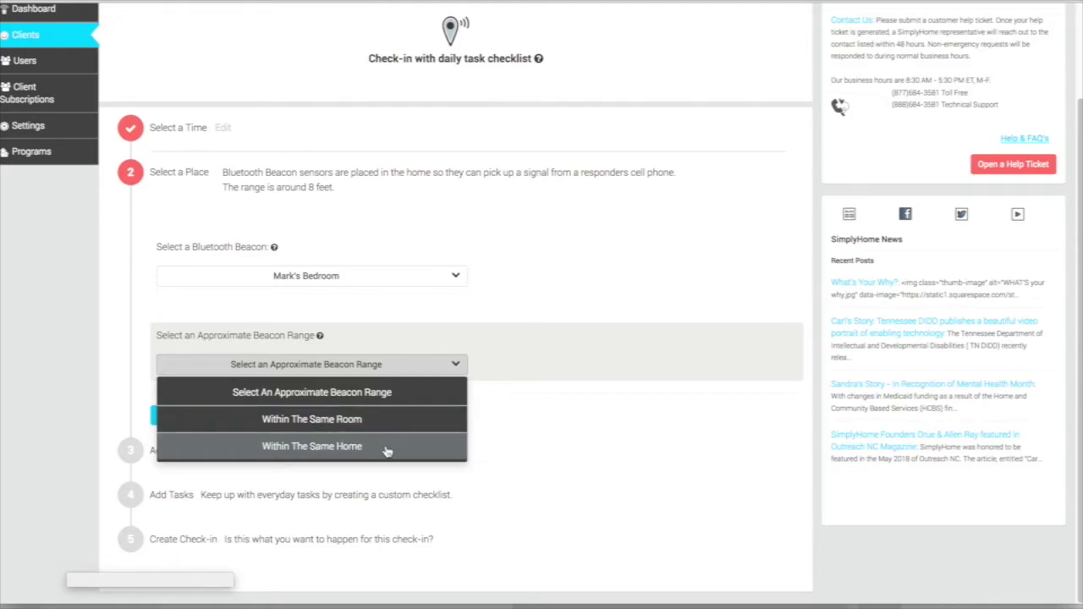
left_click(362, 419)
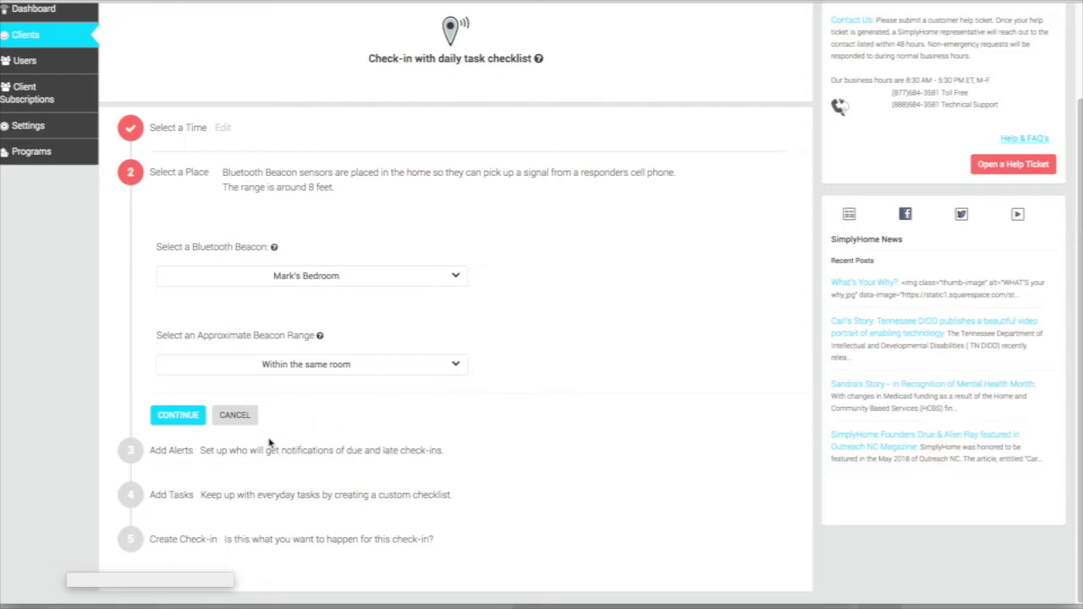
left_click(178, 415)
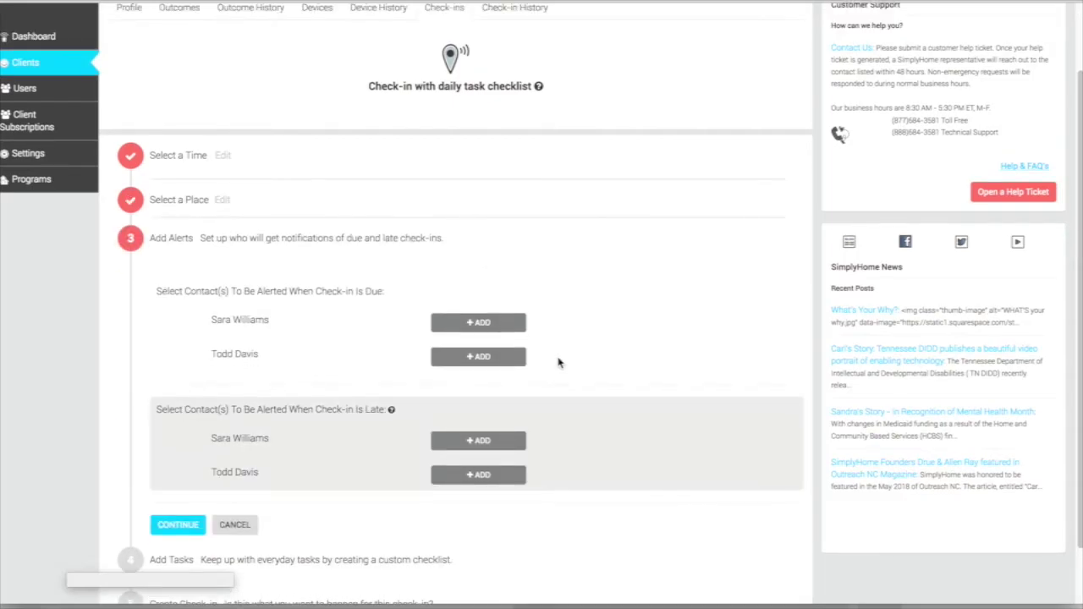
Add the first listed contact to receive an email alert when the check-in is due.
scroll(572, 368, "down", 1)
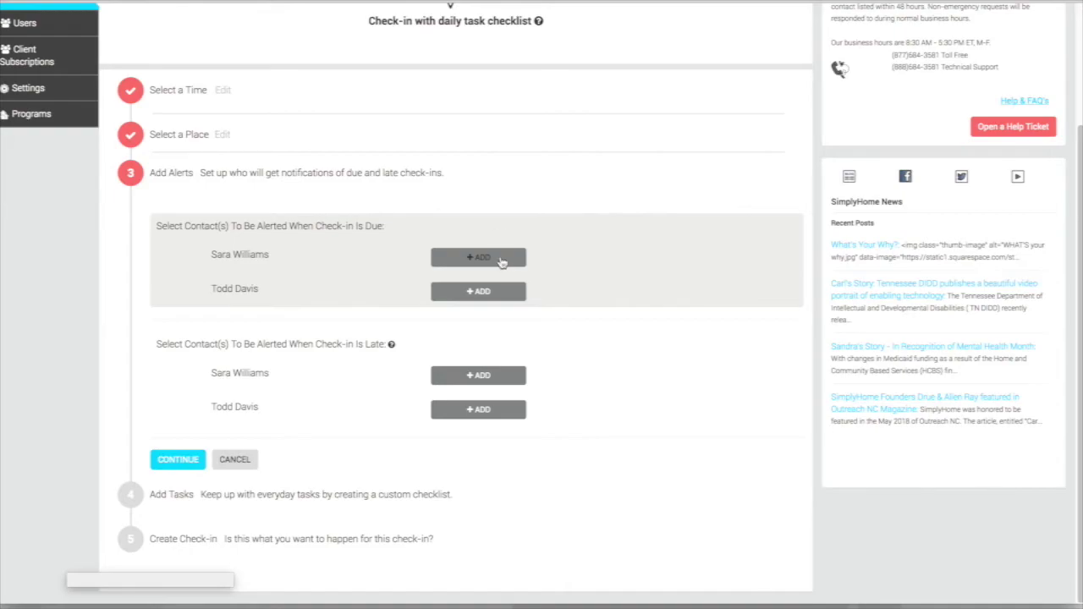
left_click(500, 258)
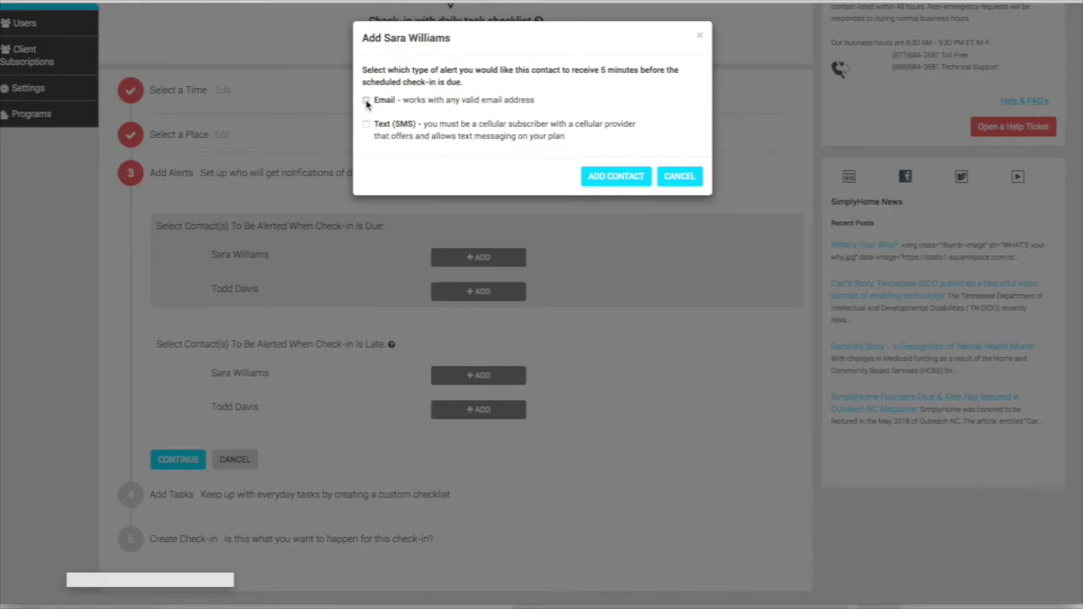
left_click(622, 179)
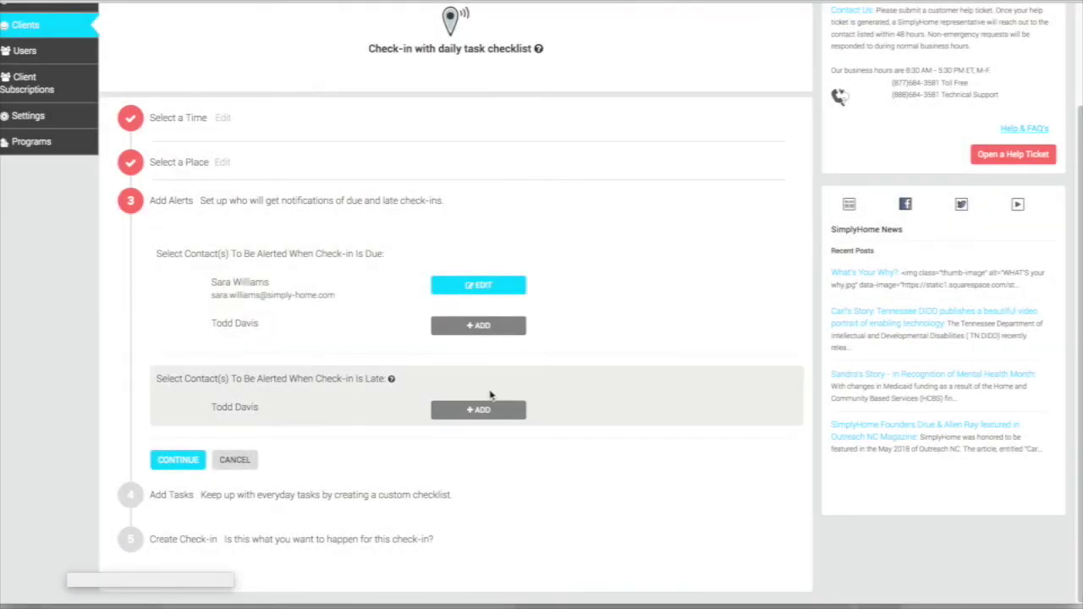
Add the remaining contact to receive a Text (SMS) alert when the check-in is late.
left_click(481, 413)
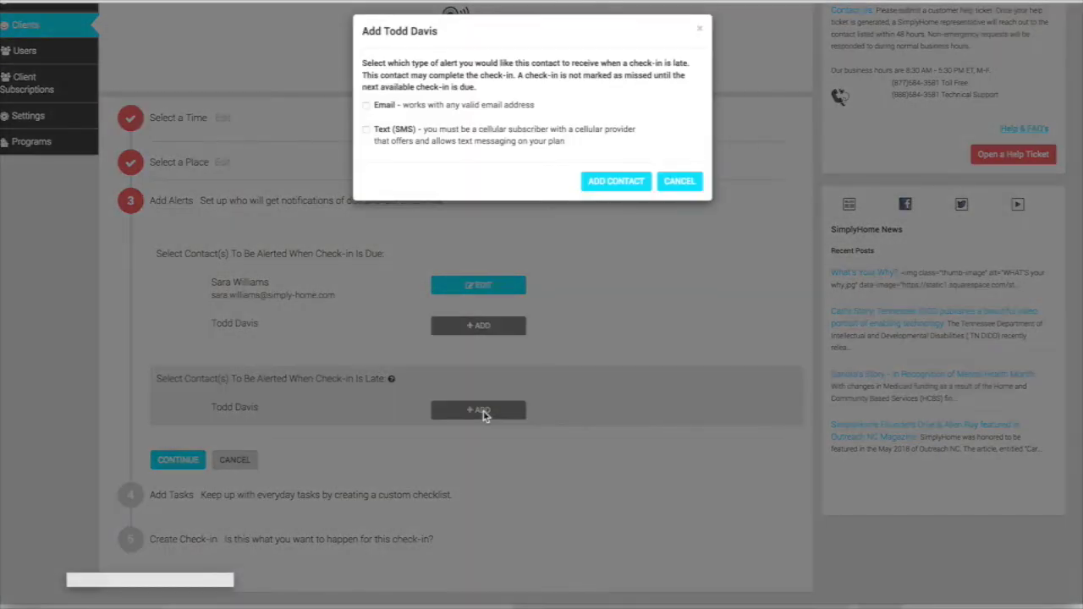
left_click(366, 136)
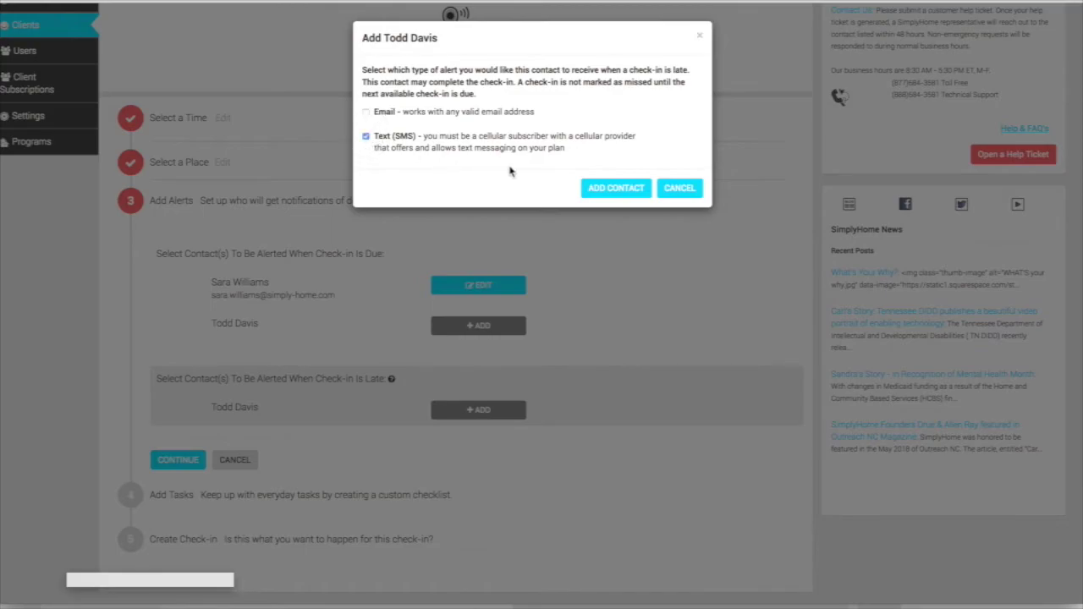
left_click(617, 200)
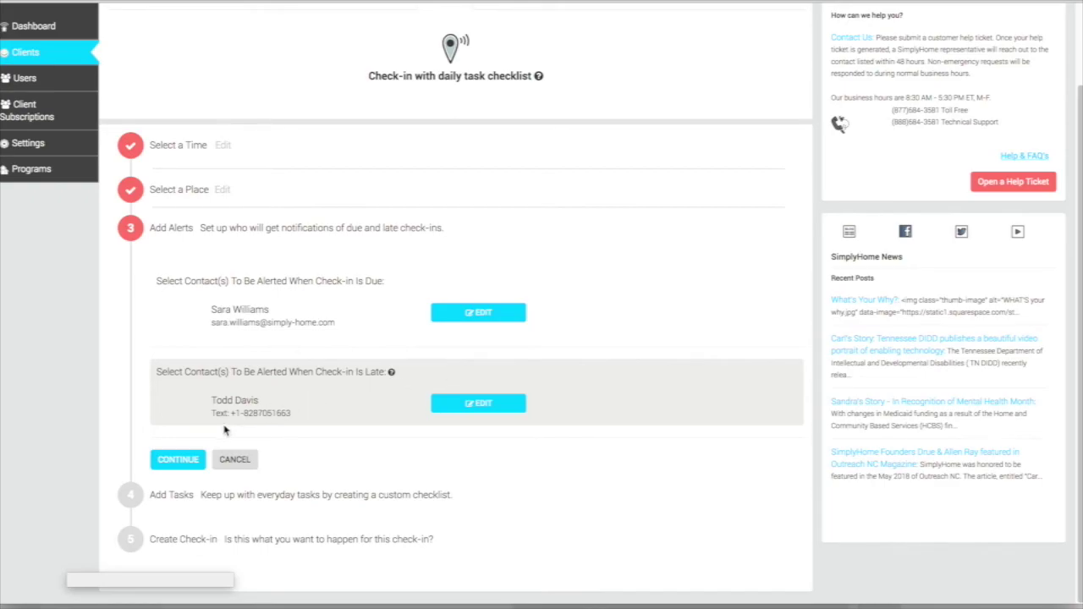
Accept the alert contacts, choose to assign tasks to the check-in, and add the task "cook dinner" to its checklist.
left_click(178, 460)
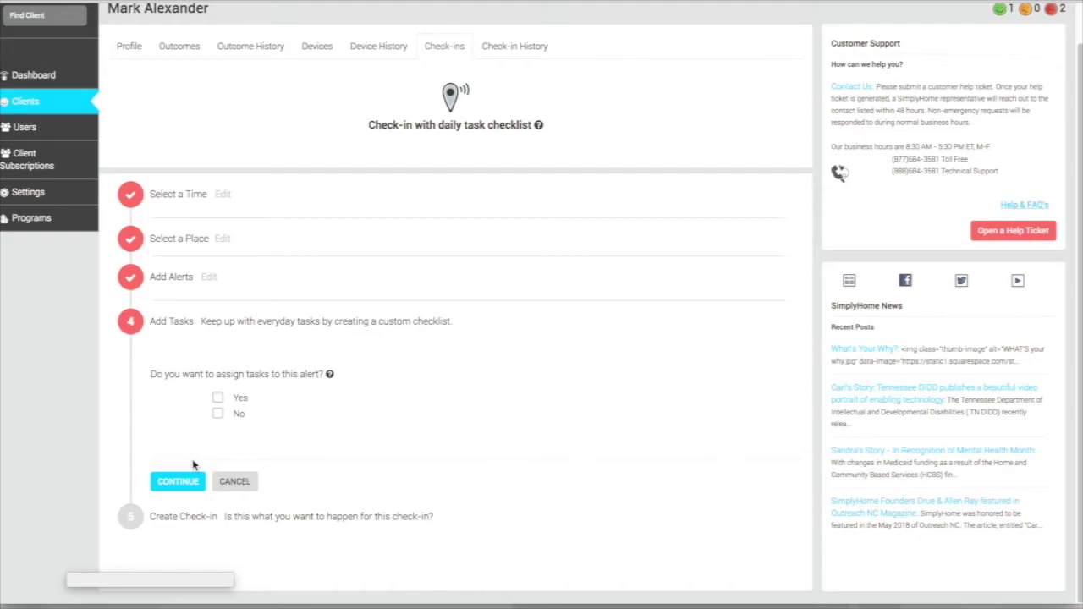
left_click(219, 399)
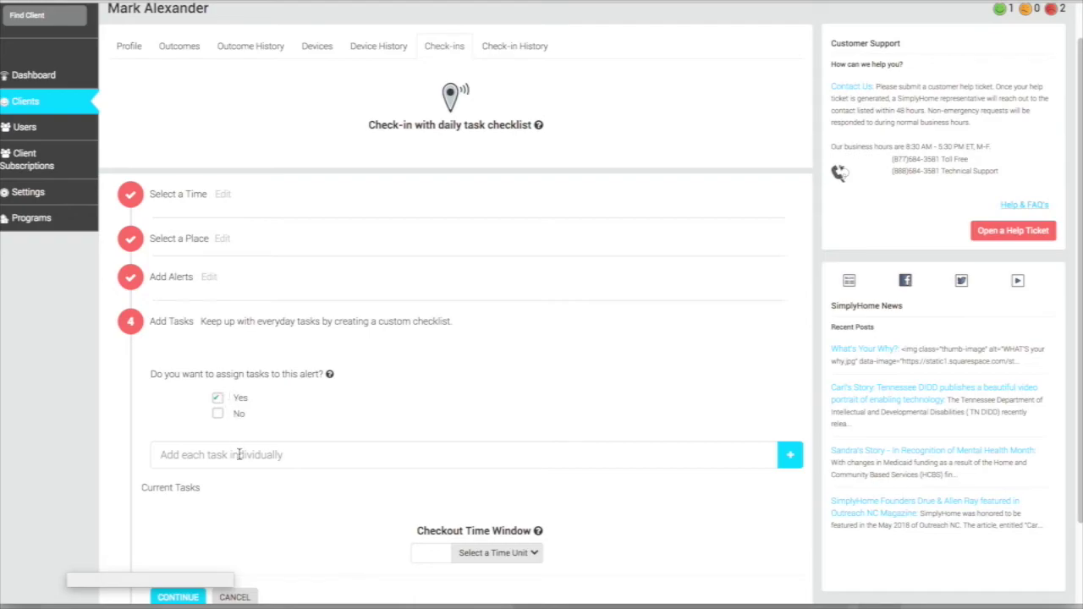
left_click(238, 457)
type("cook d")
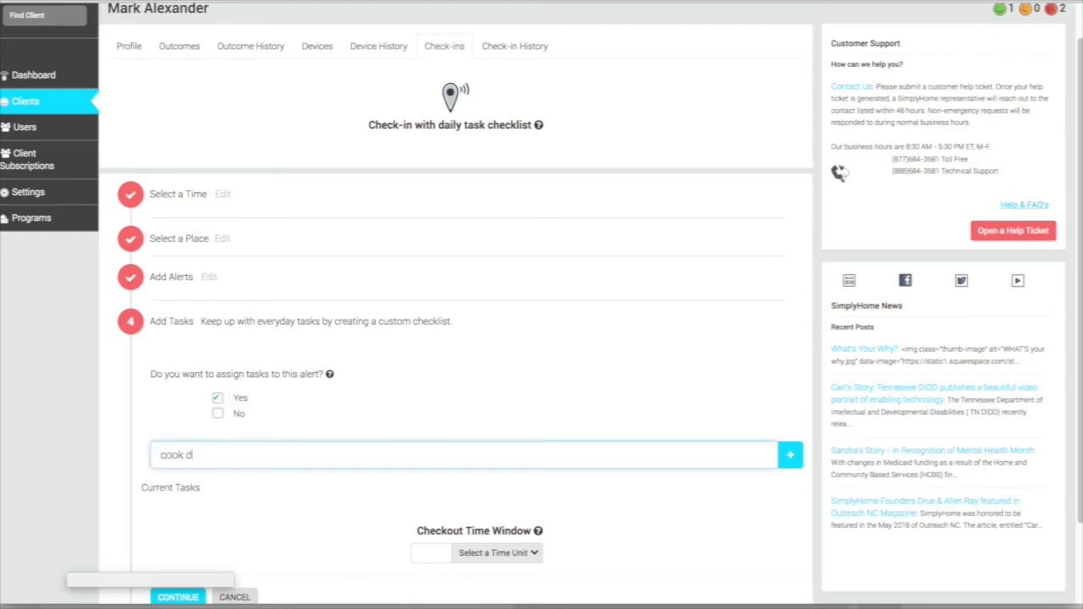
type("inner")
left_click(790, 455)
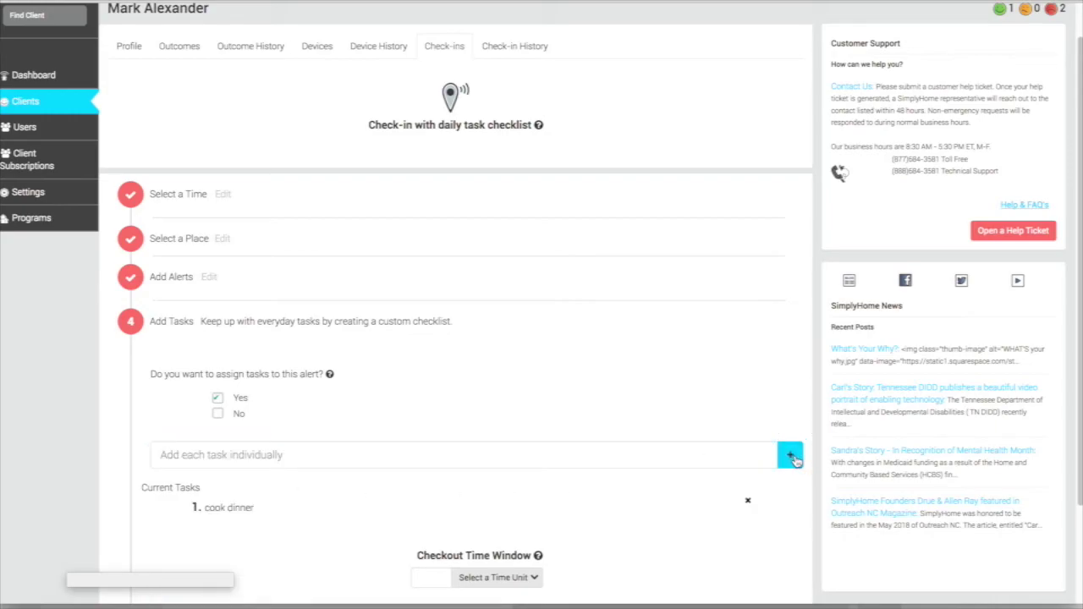
Set the checkout time window to 15 minutes and add the completed check-in for the client.
scroll(794, 460, "down", 1)
scroll(796, 462, "down", 1)
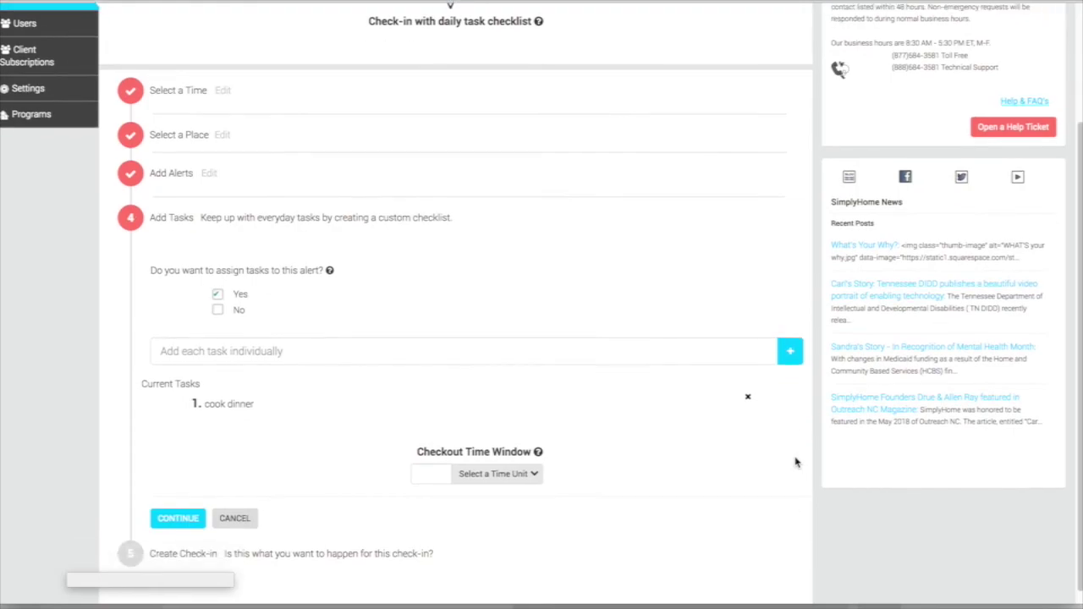
left_click(442, 459)
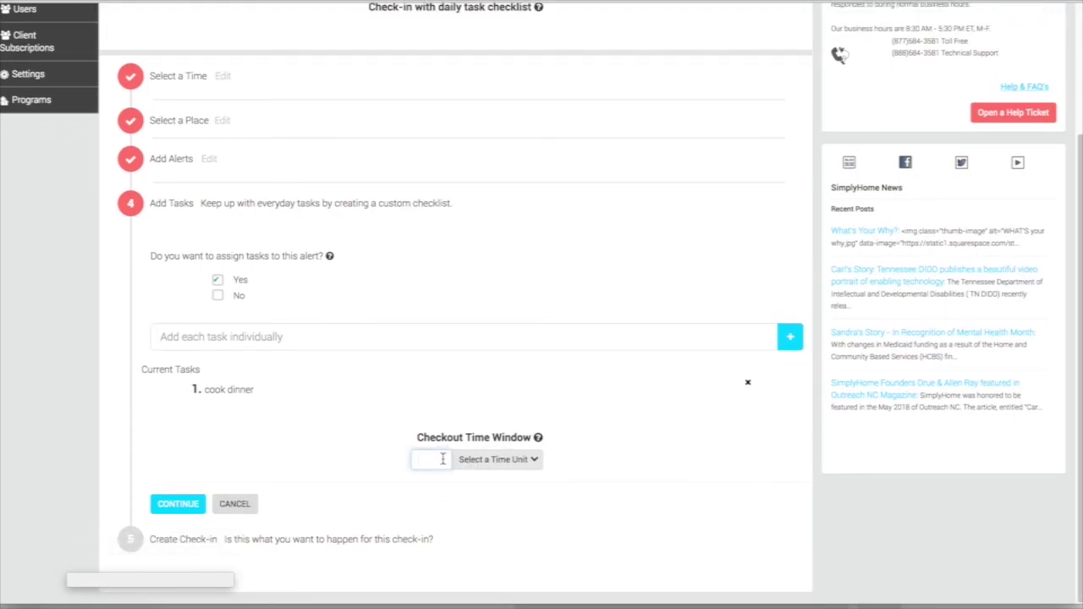
type("15")
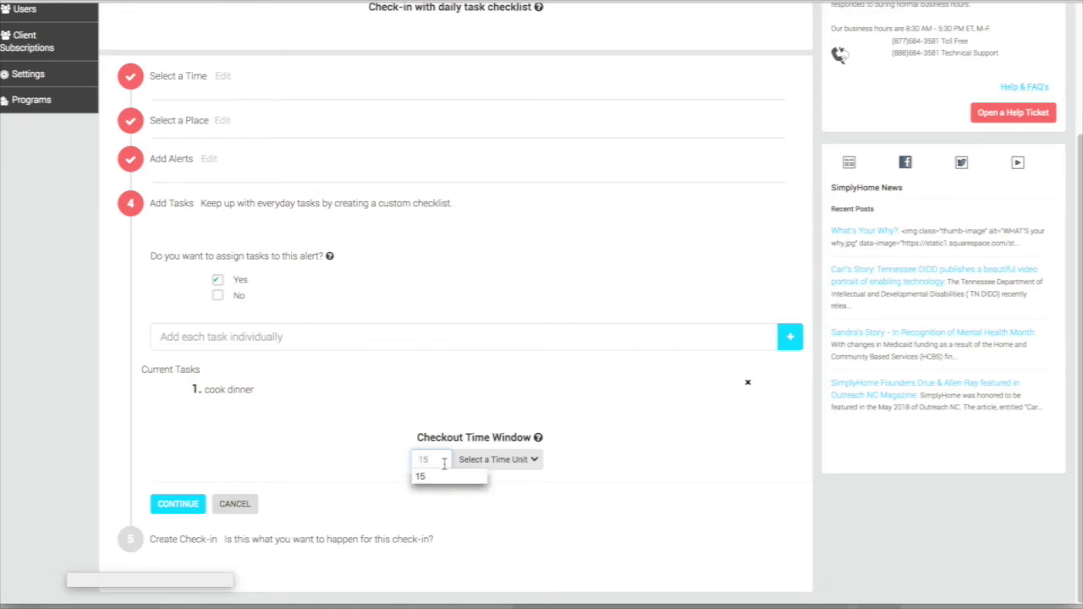
left_click(446, 478)
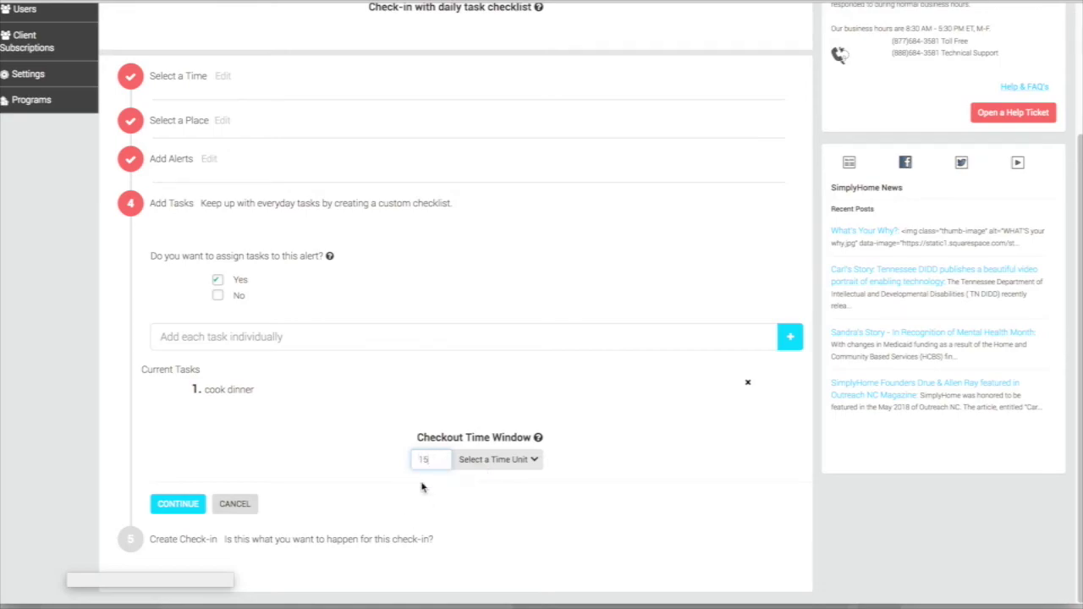
left_click(523, 458)
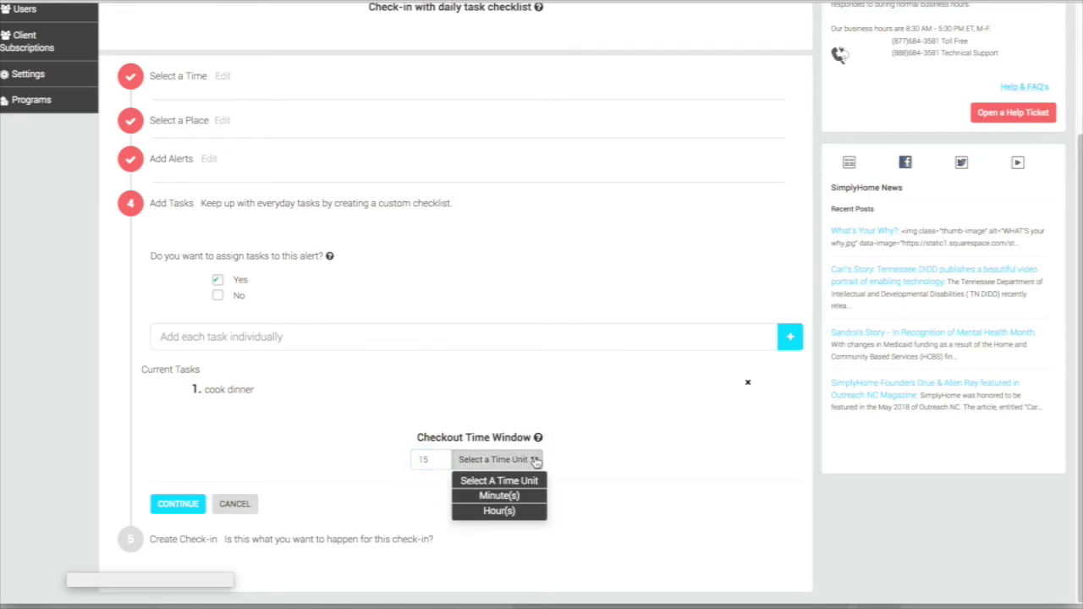
left_click(534, 502)
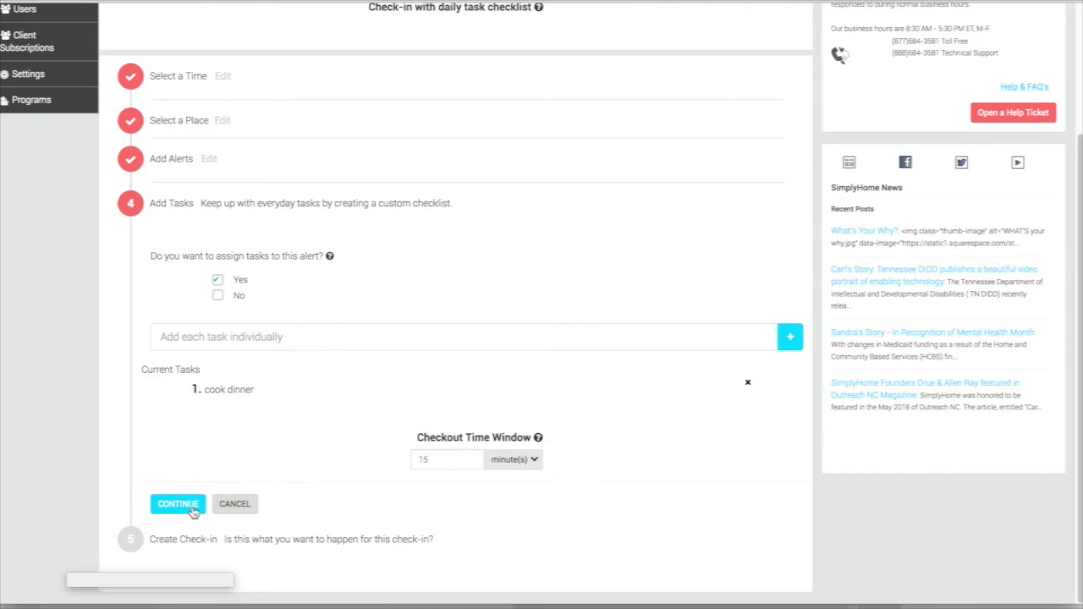
left_click(179, 505)
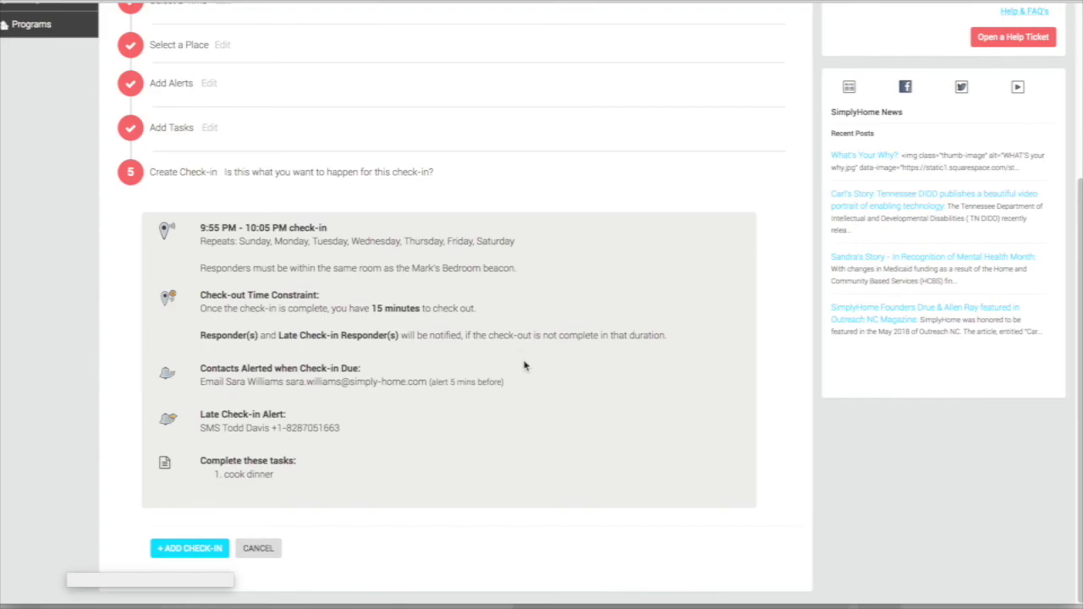
left_click(215, 552)
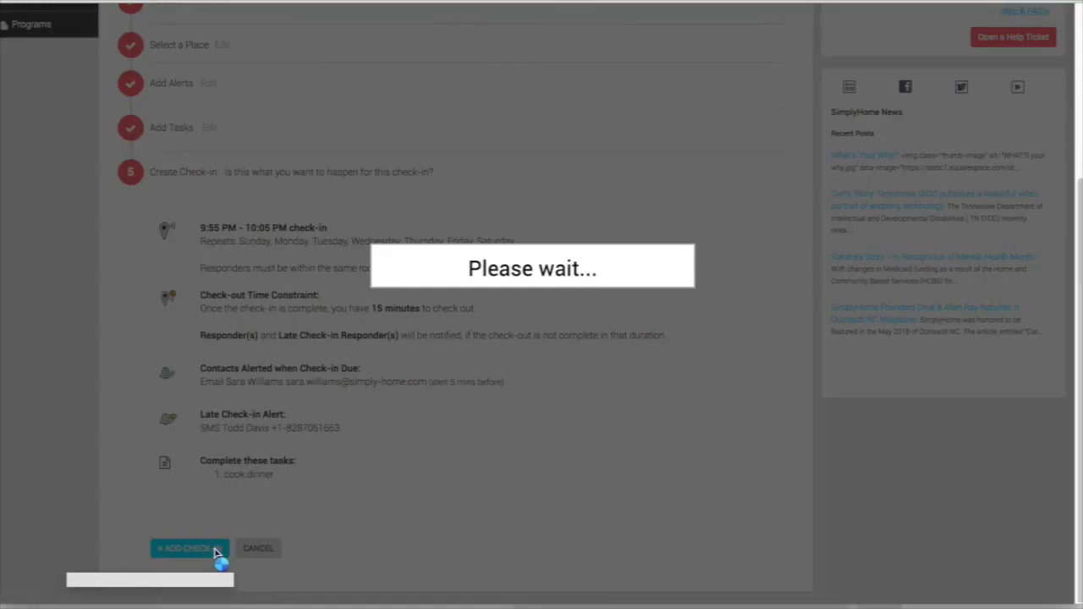